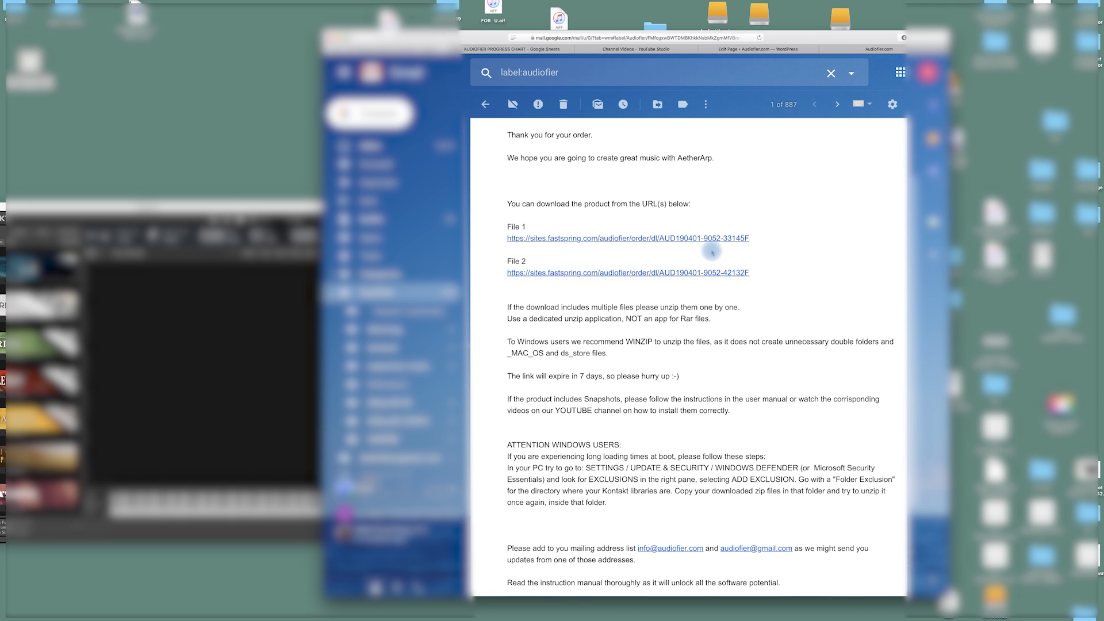
Download AetherArp.zip and AetherArp_Samples.zip from the Gmail order confirmation email.
{"action": "left_click", "coordinate": [689, 238]}
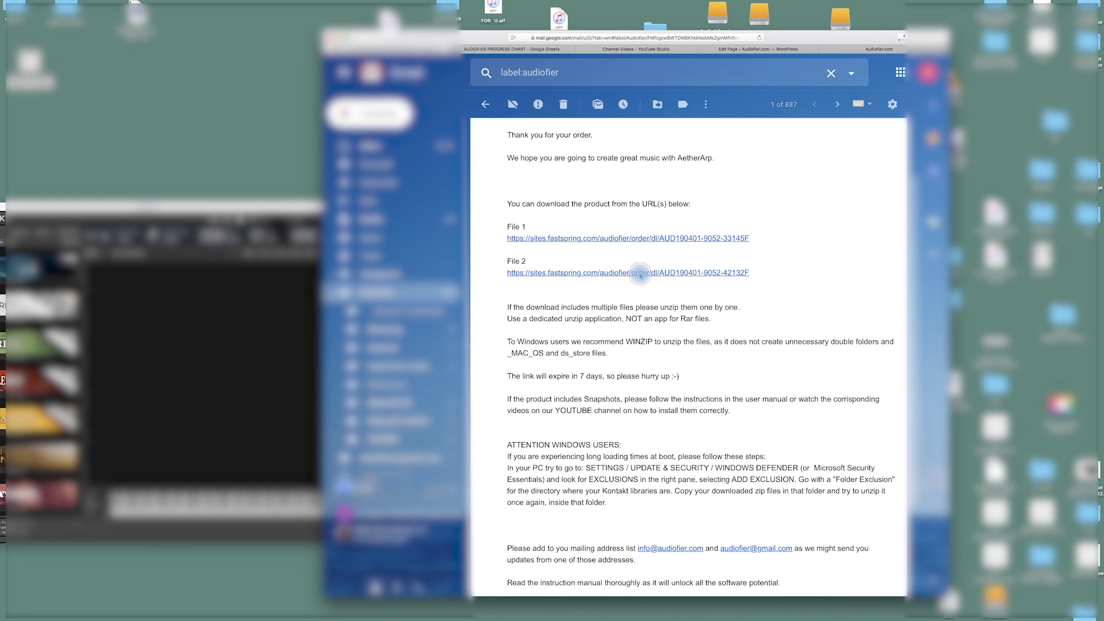
{"action": "left_click", "coordinate": [641, 274]}
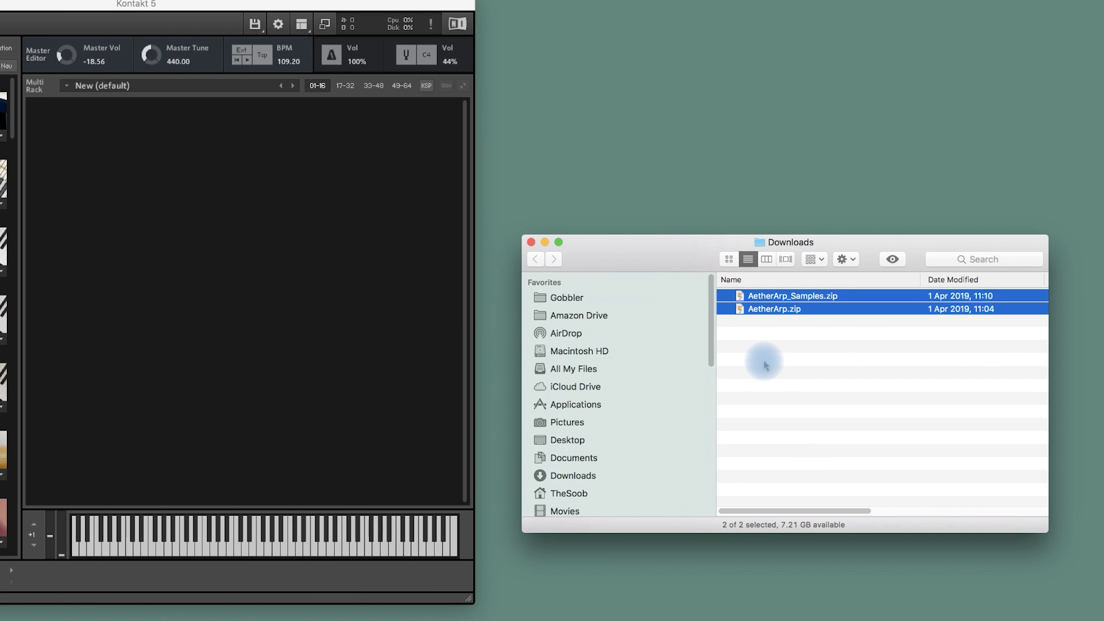
Extract AetherArp.zip with WinZip, producing the AetherArp and AetherArp_Samples folders in Downloads.
{"action": "left_click", "coordinate": [766, 366]}
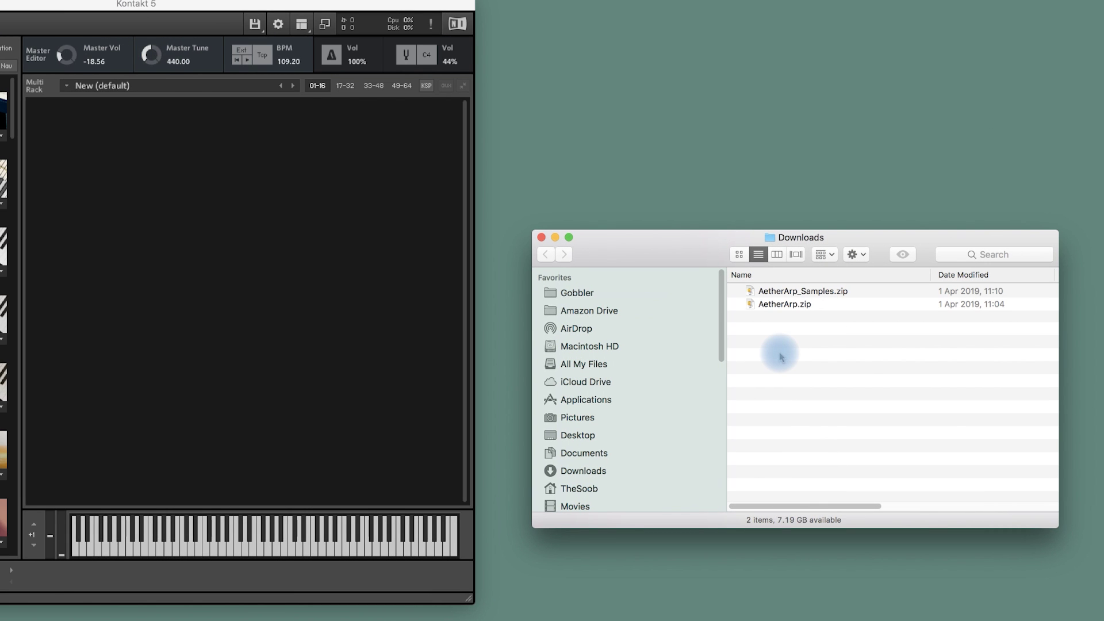
{"action": "right_click", "coordinate": [784, 304]}
{"action": "mouse_move", "coordinate": [865, 330]}
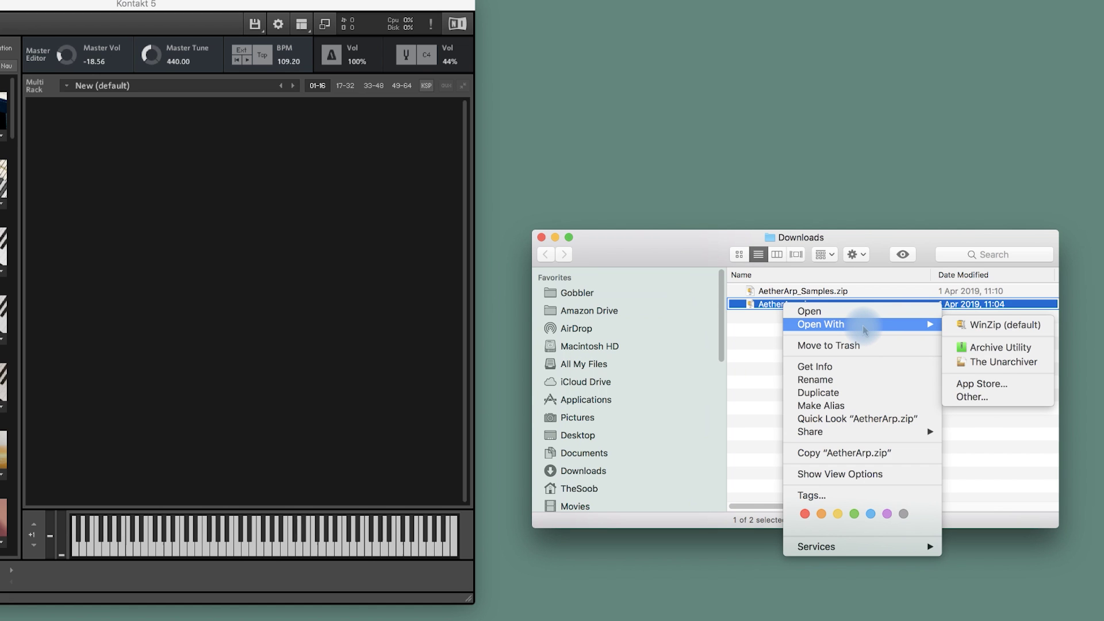
{"action": "left_click", "coordinate": [986, 324]}
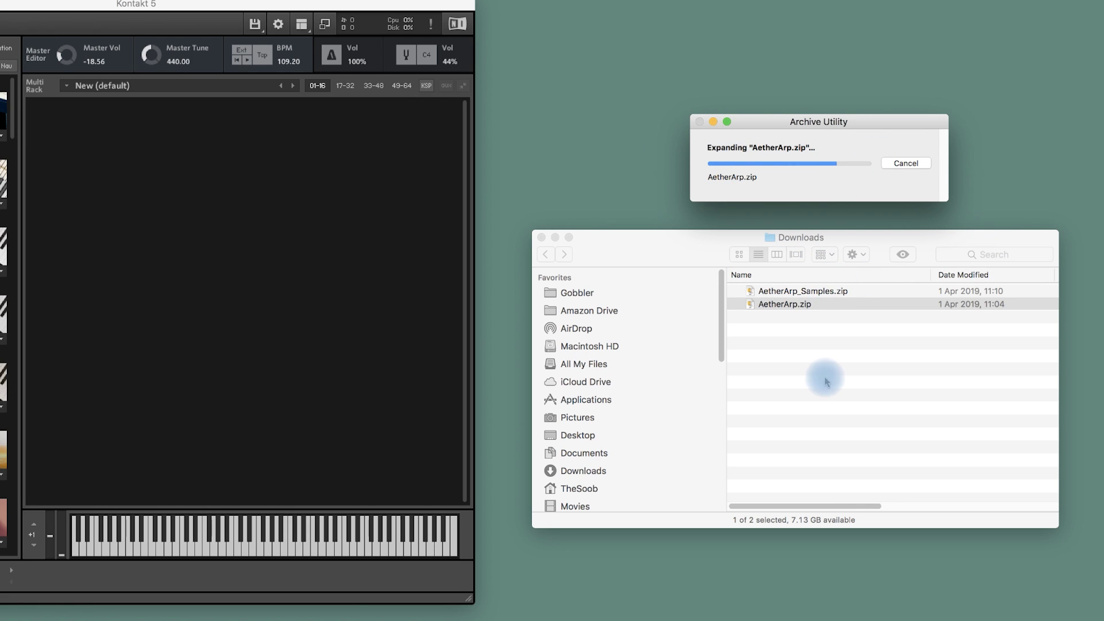
{"action": "left_click", "coordinate": [835, 304]}
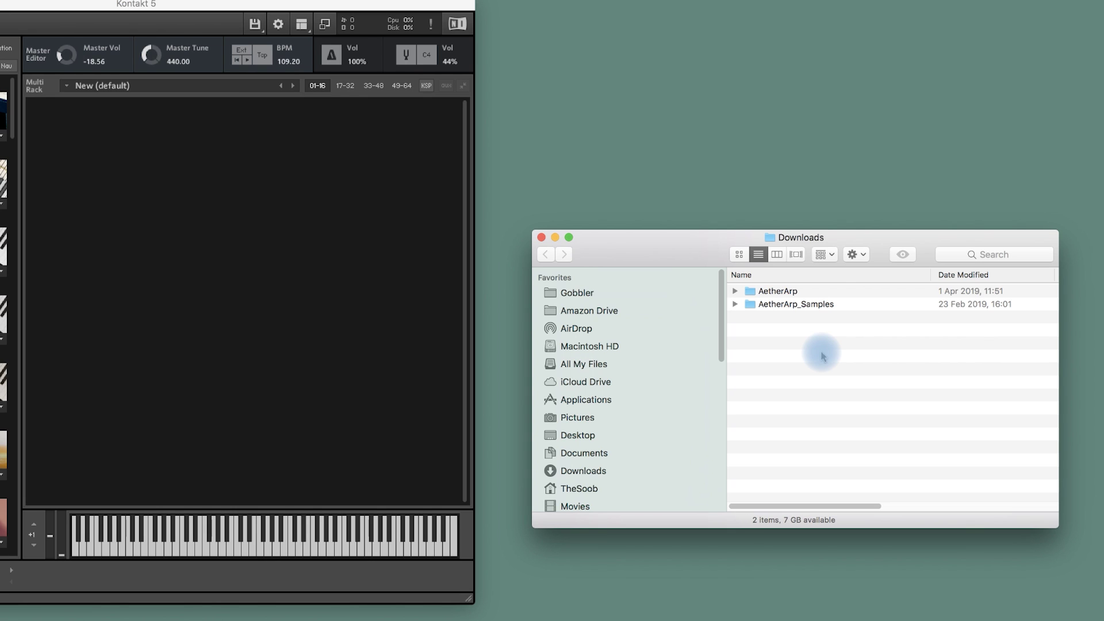
Drag the AetherArp_Samples folder onto the AetherArp folder so it moves inside.
{"action": "left_click_drag", "start_coordinate": [1056, 526], "coordinate": [1059, 517]}
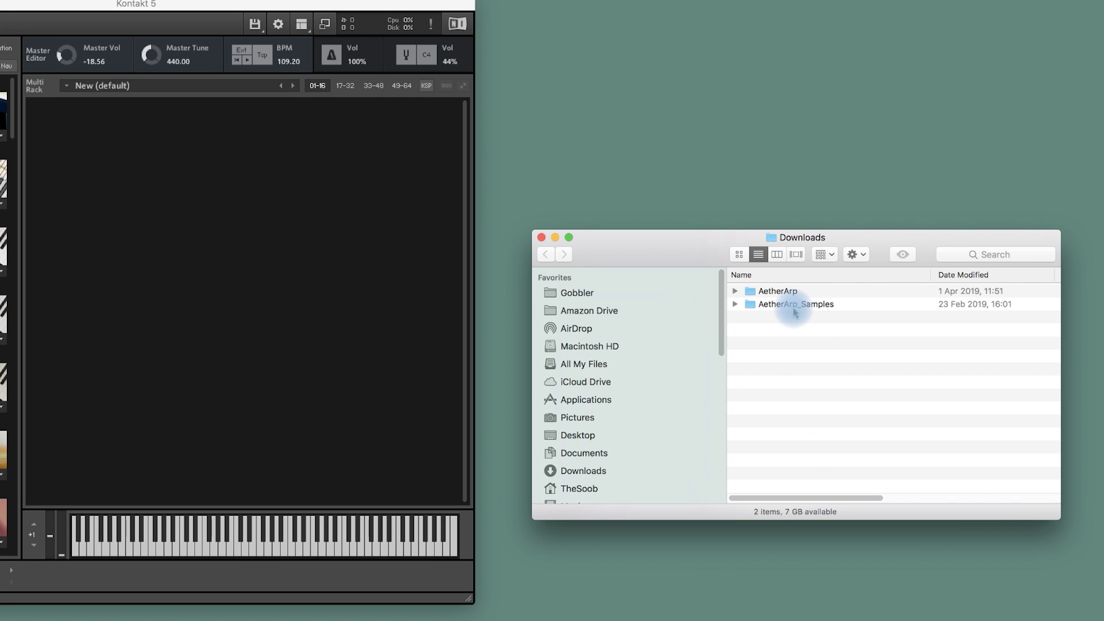
{"action": "left_click", "coordinate": [827, 305]}
{"action": "left_click", "coordinate": [835, 342]}
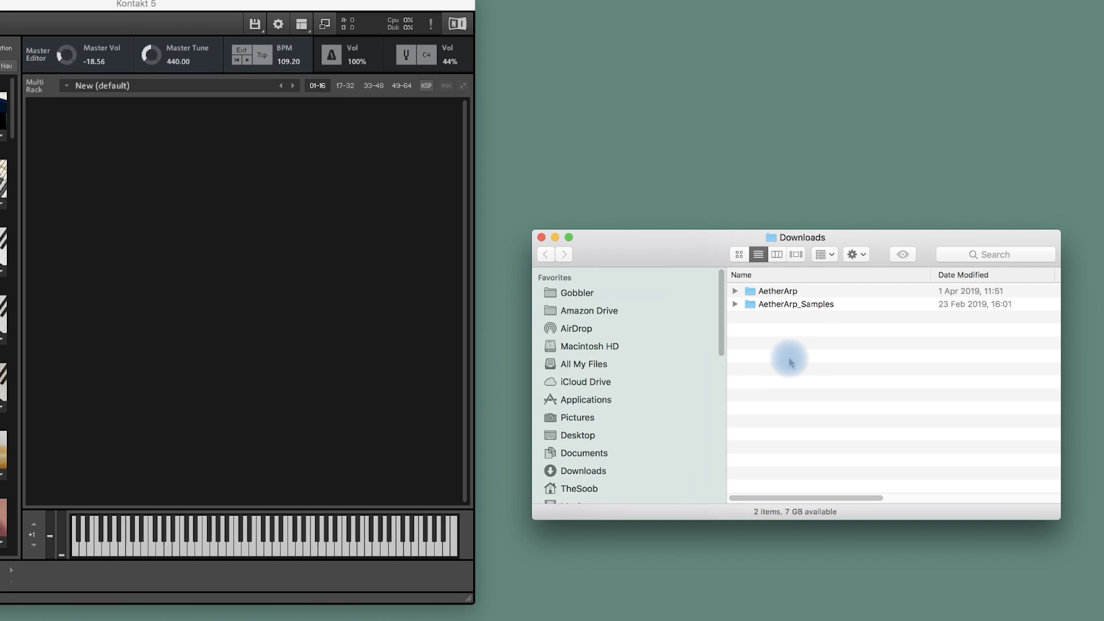
{"action": "left_click", "coordinate": [783, 375]}
{"action": "left_click", "coordinate": [822, 305]}
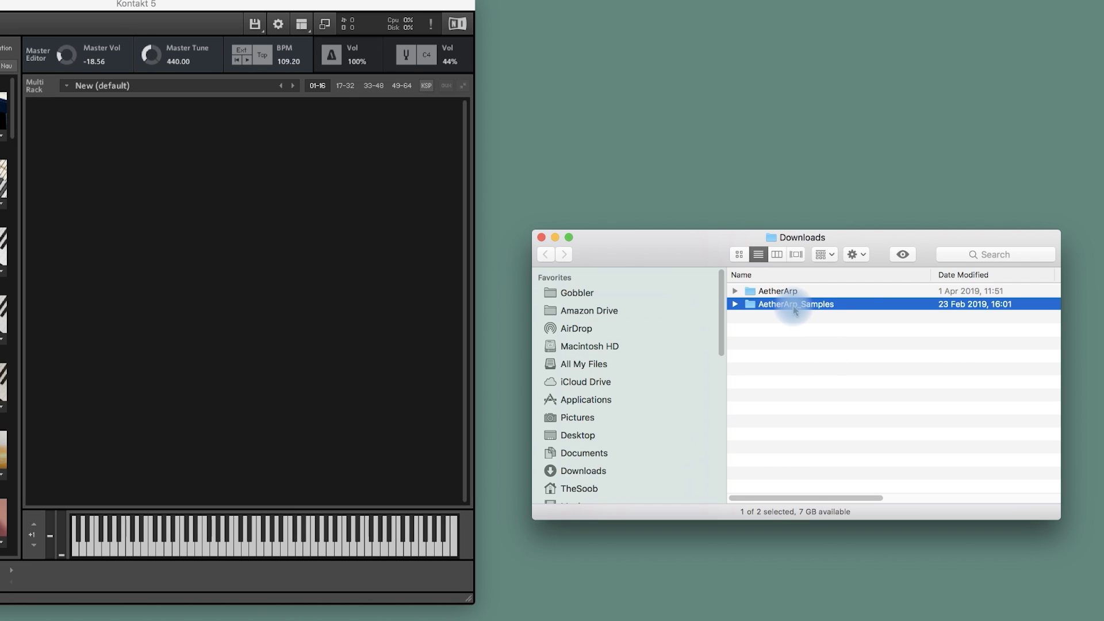
{"action": "left_click_drag", "start_coordinate": [795, 309], "coordinate": [788, 294]}
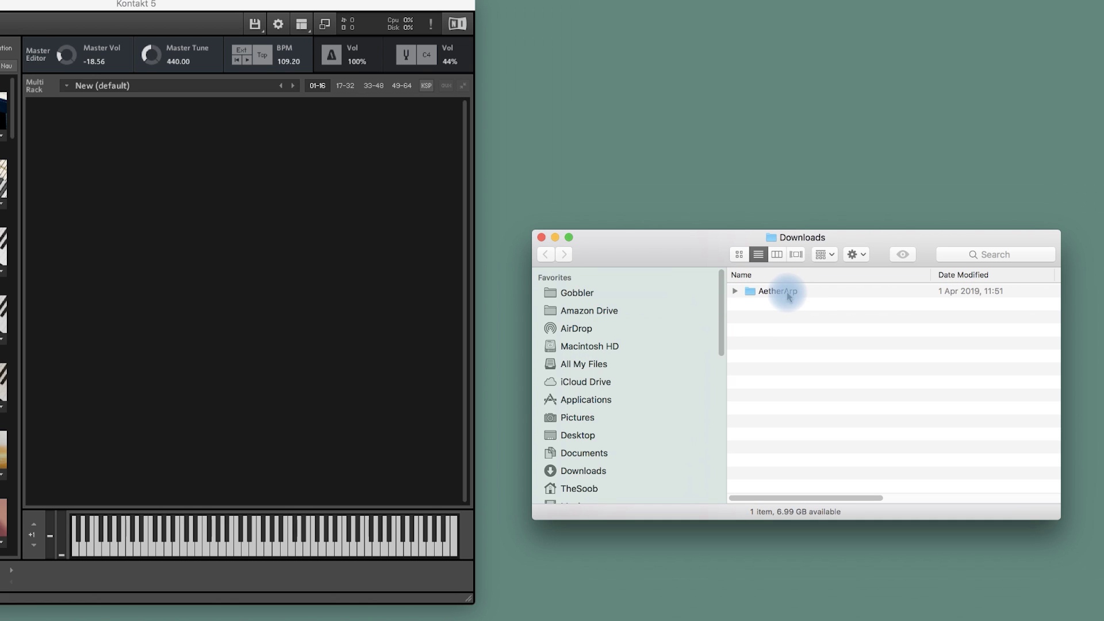
Load AetherArp.nki from the AetherArp folder into Kontakt's empty Multi Rack.
{"action": "double_click", "coordinate": [783, 297]}
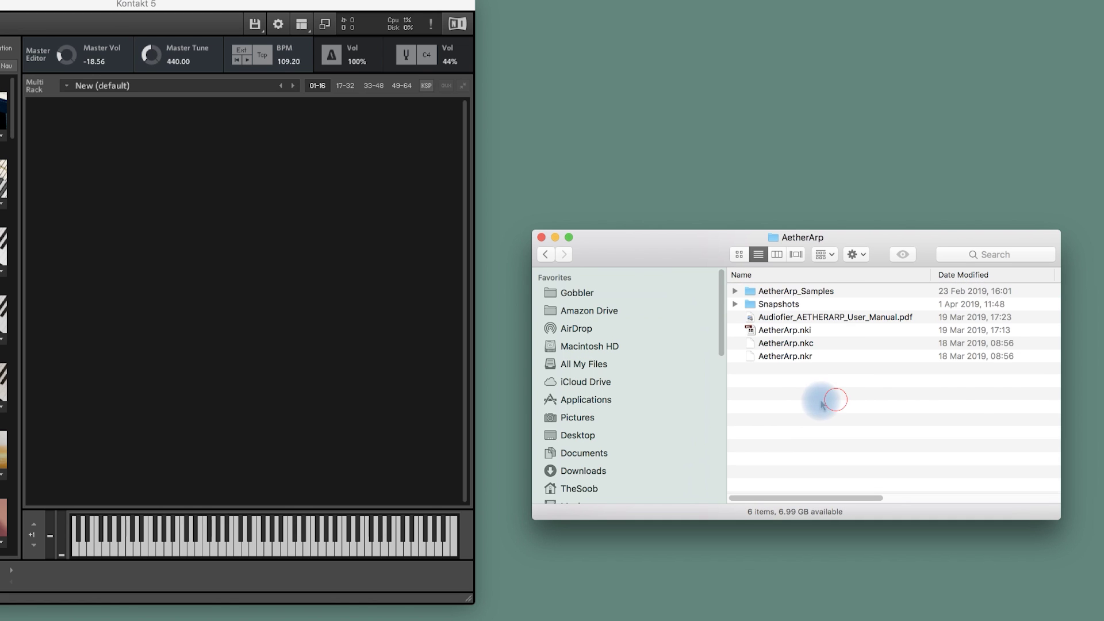
{"action": "left_click_drag", "start_coordinate": [646, 240], "coordinate": [616, 210]}
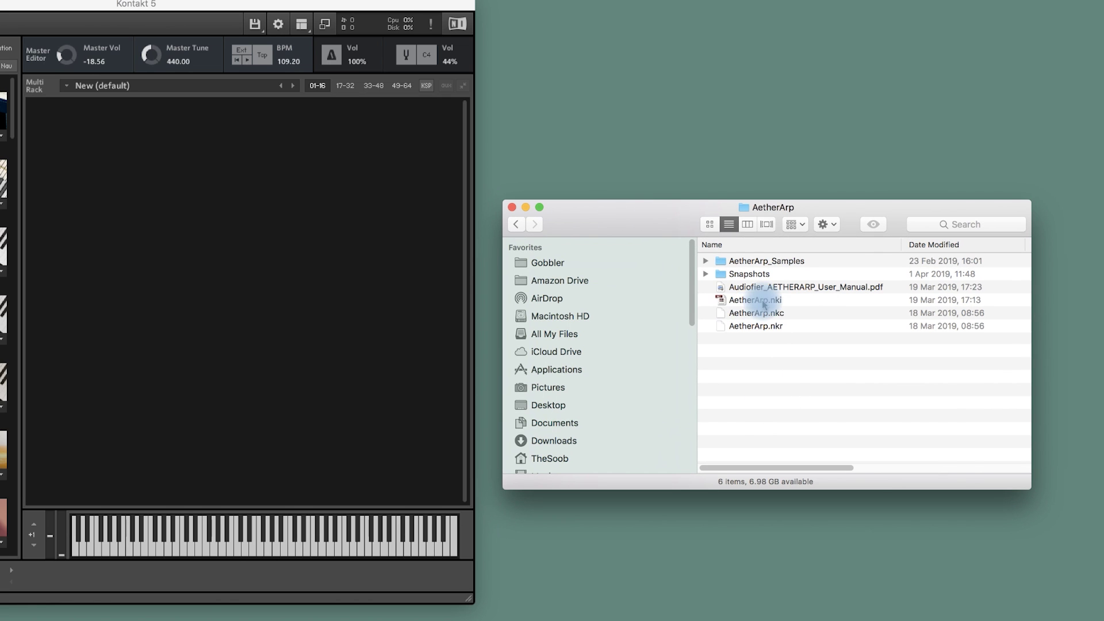
{"action": "left_click_drag", "start_coordinate": [755, 303], "coordinate": [286, 242]}
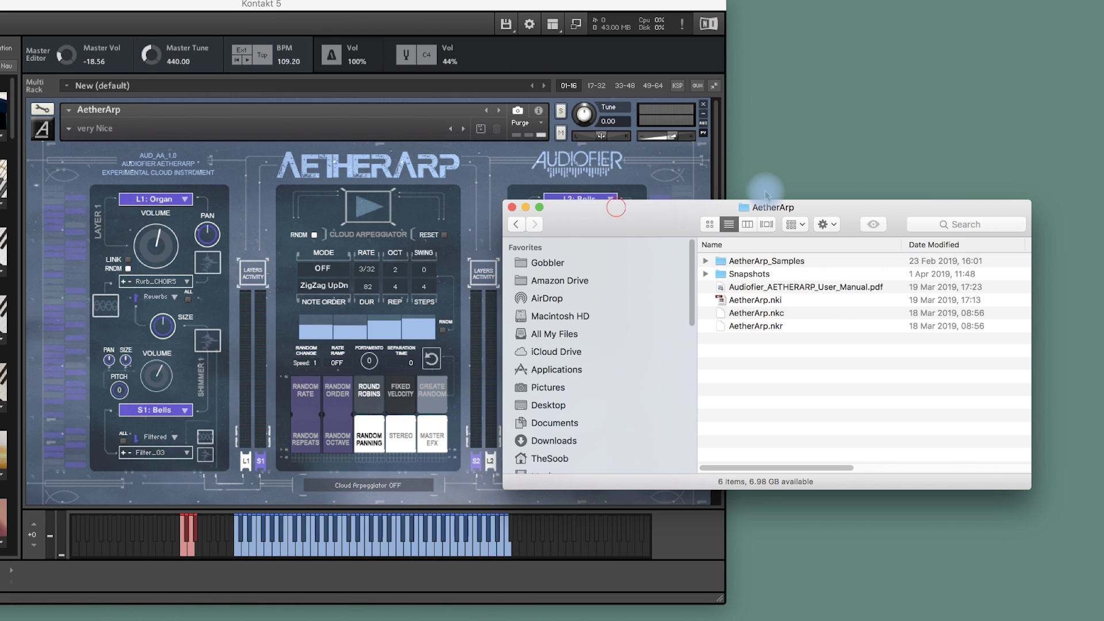
{"action": "left_click_drag", "start_coordinate": [765, 201], "coordinate": [1100, 178]}
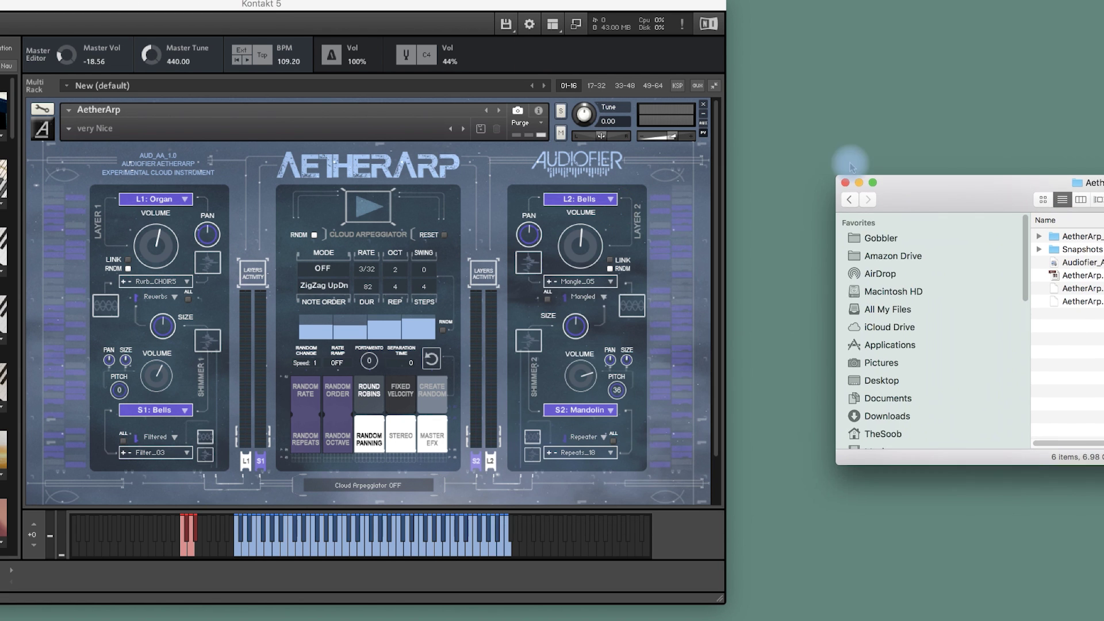
{"action": "left_click_drag", "start_coordinate": [418, 5], "coordinate": [496, 3]}
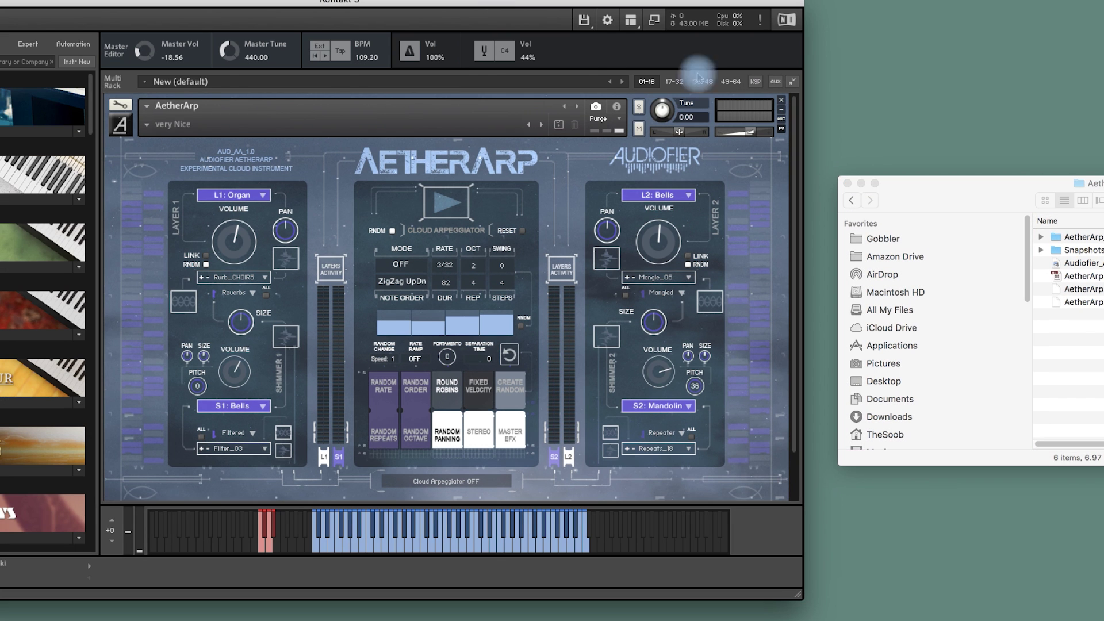
{"action": "key", "text": "super+Tab"}
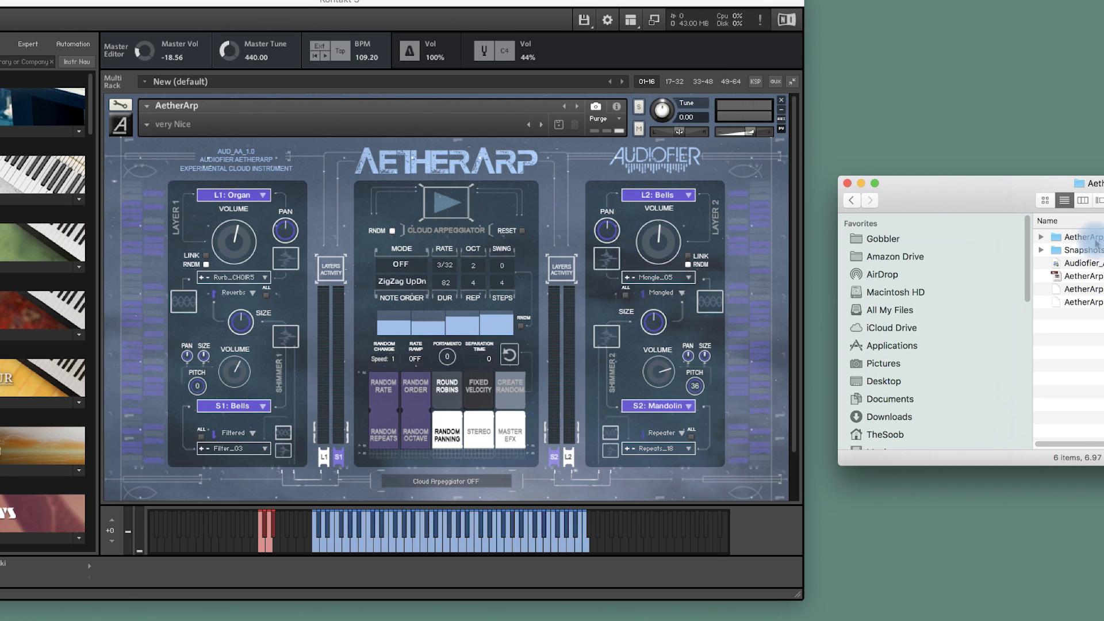
In Edit Mode's Instrument Options > Snapshot, create the user snapshot path and reveal it in Finder.
{"action": "left_click", "coordinate": [1100, 364]}
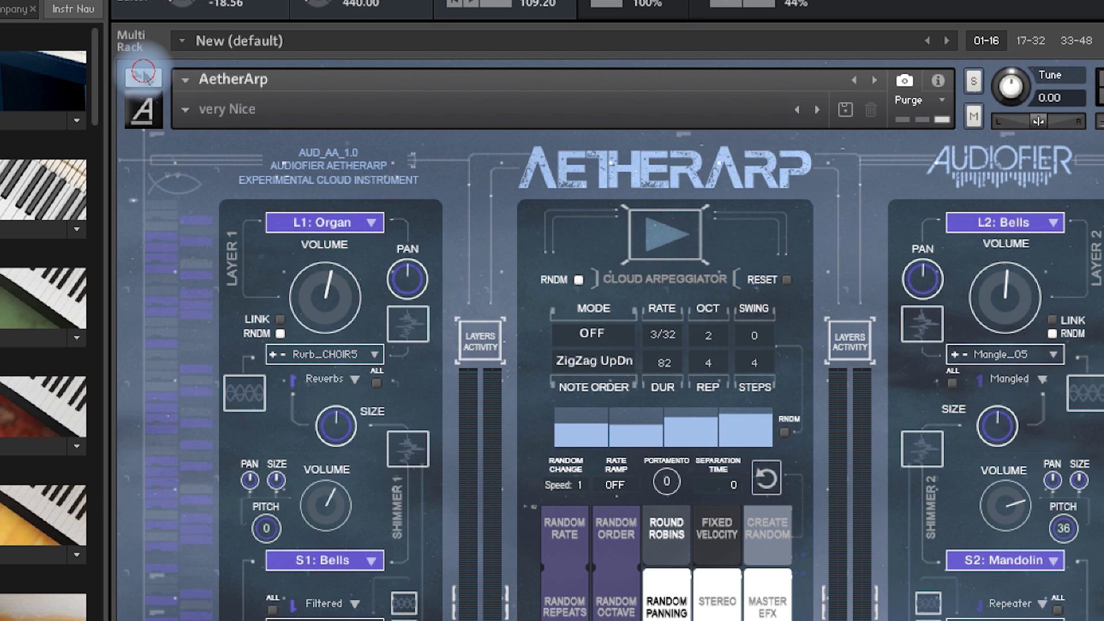
{"action": "left_click", "coordinate": [120, 104]}
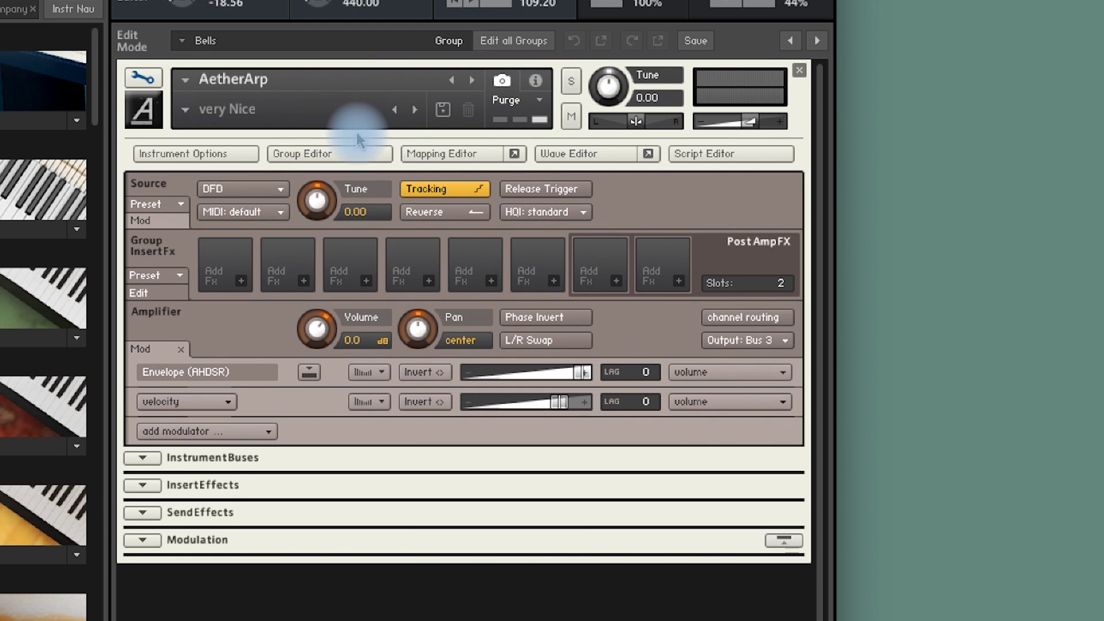
{"action": "left_click", "coordinate": [207, 160]}
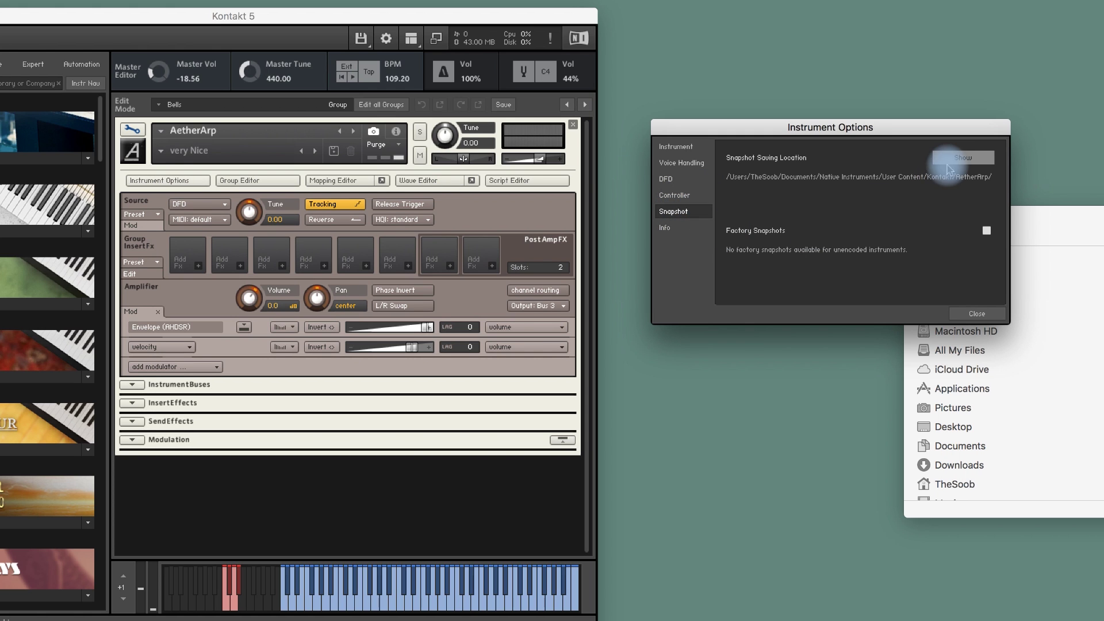
{"action": "left_click", "coordinate": [955, 157]}
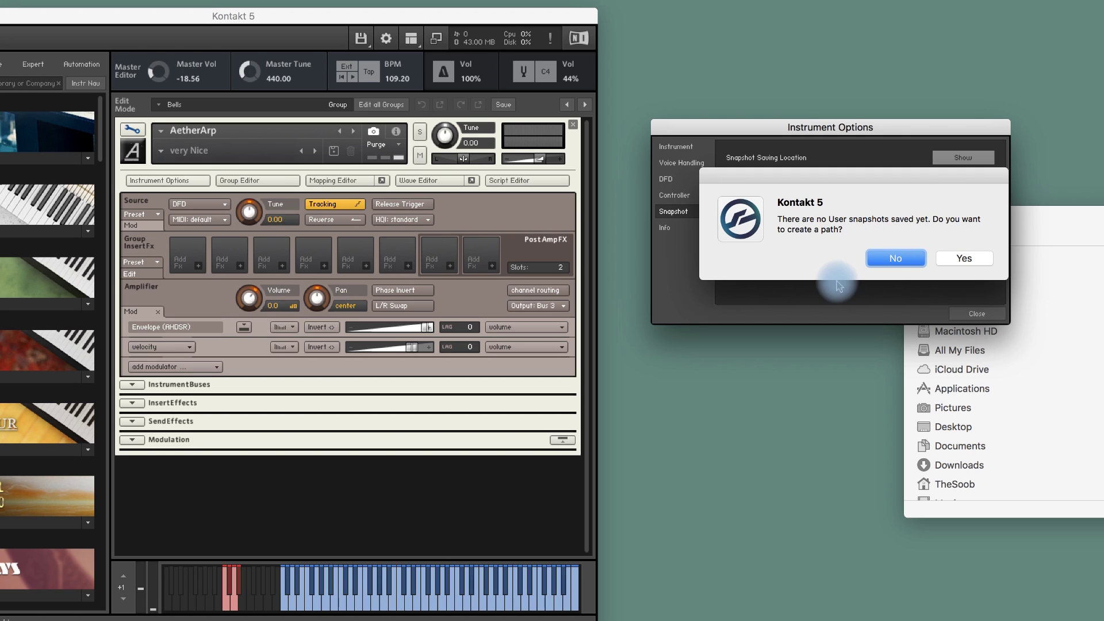
{"action": "left_click", "coordinate": [966, 258]}
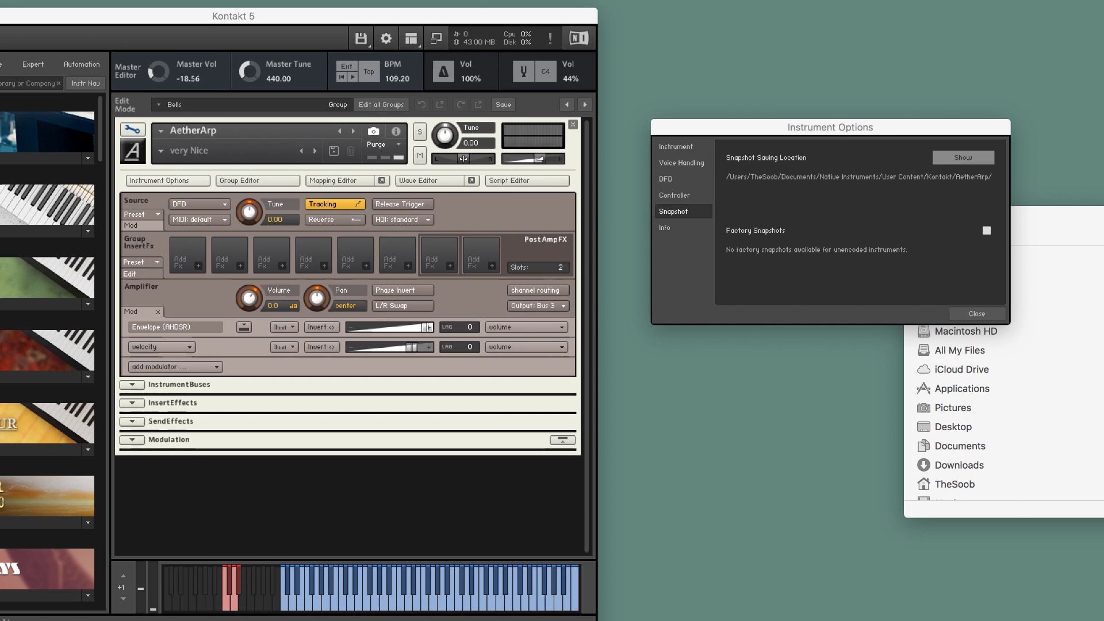
{"action": "left_click", "coordinate": [955, 158]}
{"action": "left_click_drag", "start_coordinate": [675, 33], "coordinate": [723, 36]}
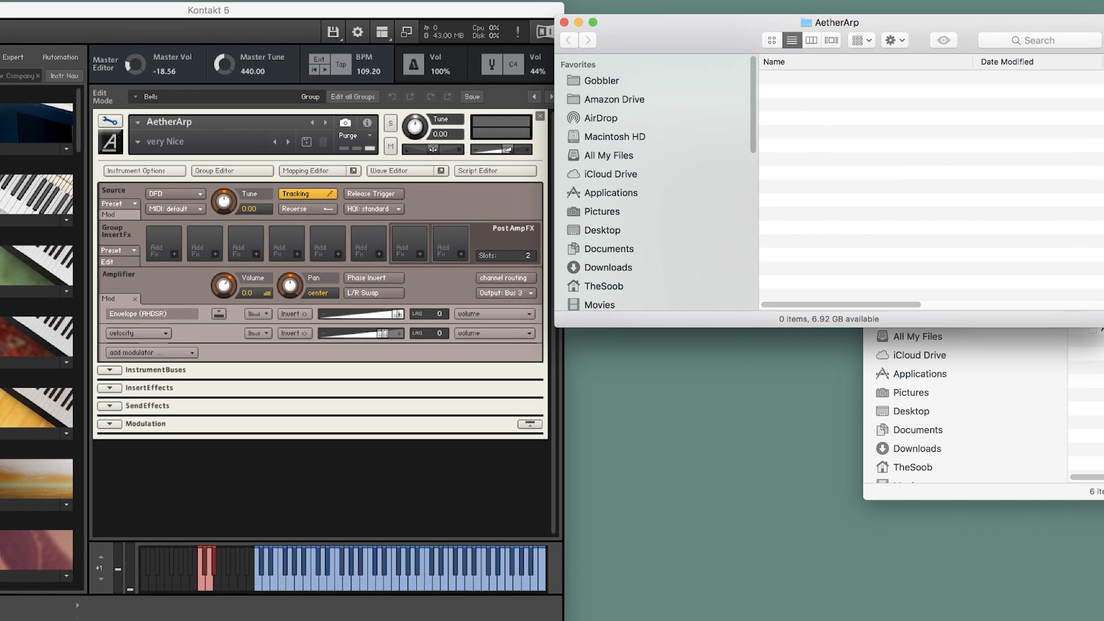
Drag all five folders from the library's Snapshots folder into the user snapshot AetherArp folder.
{"action": "left_click", "coordinate": [978, 491]}
{"action": "left_click_drag", "start_coordinate": [932, 205], "coordinate": [655, 358]}
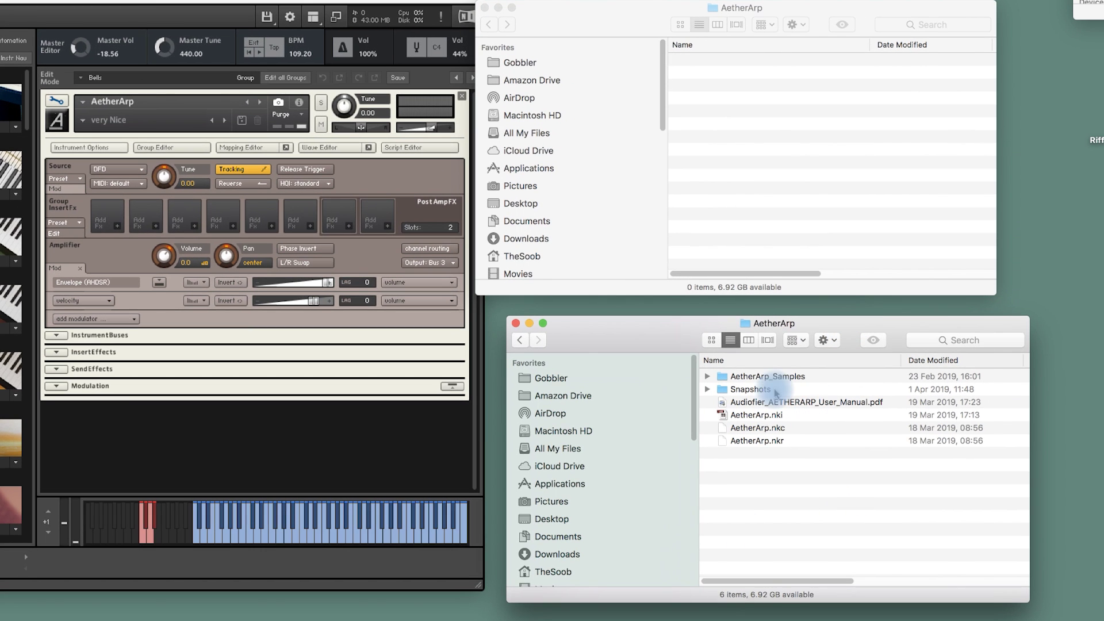
{"action": "double_click", "coordinate": [746, 390]}
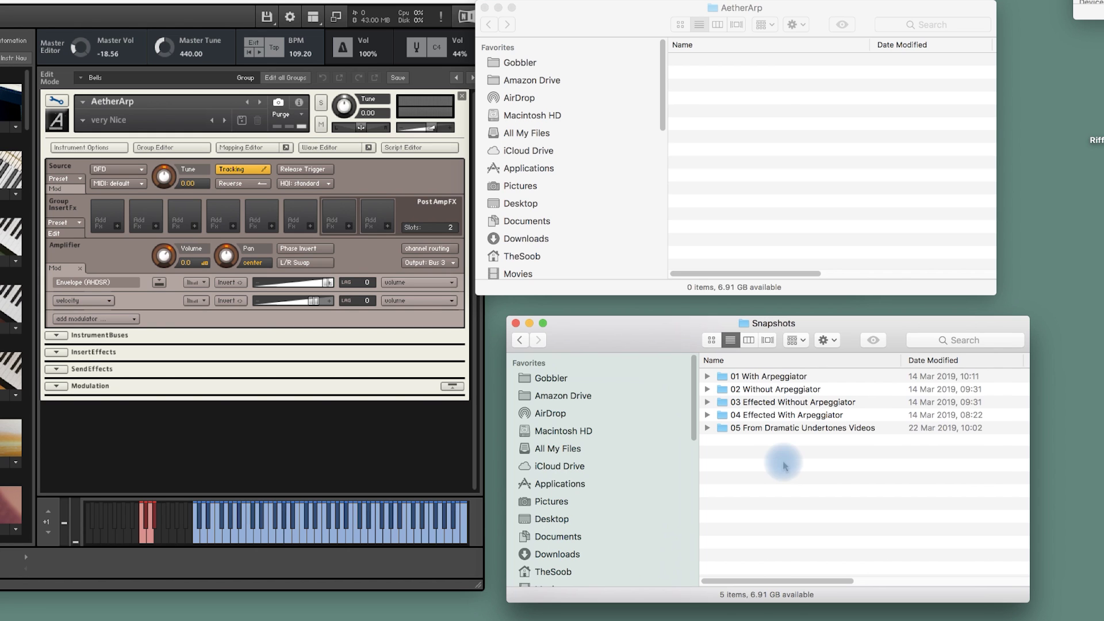
{"action": "left_click_drag", "start_coordinate": [763, 493], "coordinate": [777, 379]}
{"action": "left_click_drag", "start_coordinate": [771, 486], "coordinate": [780, 119]}
{"action": "left_click", "coordinate": [807, 141]}
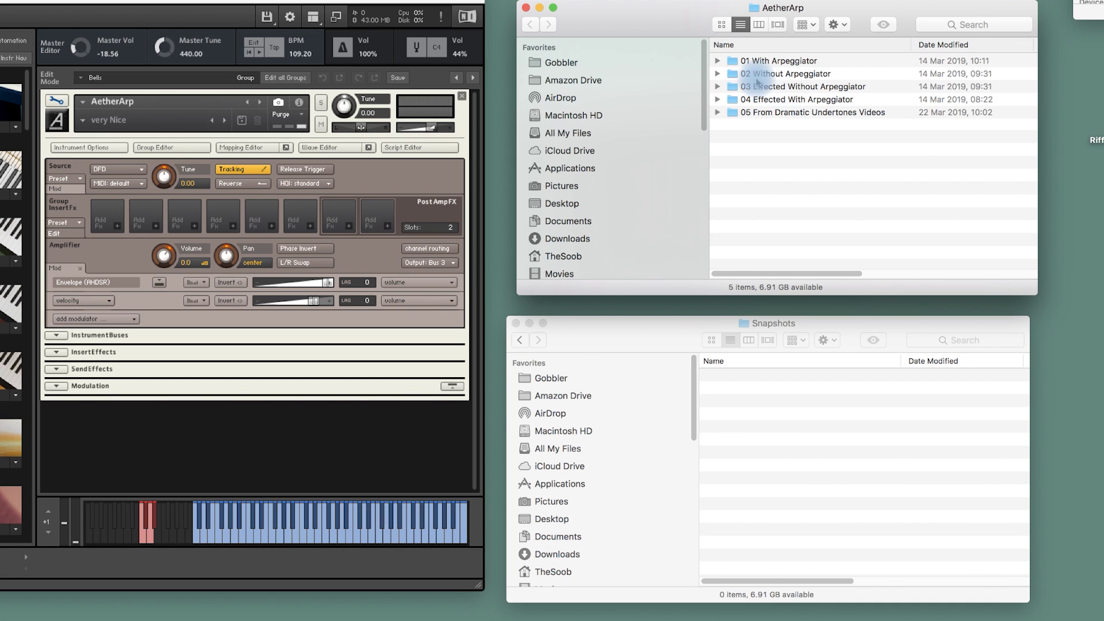
{"action": "left_click_drag", "start_coordinate": [533, 35], "coordinate": [596, 34]}
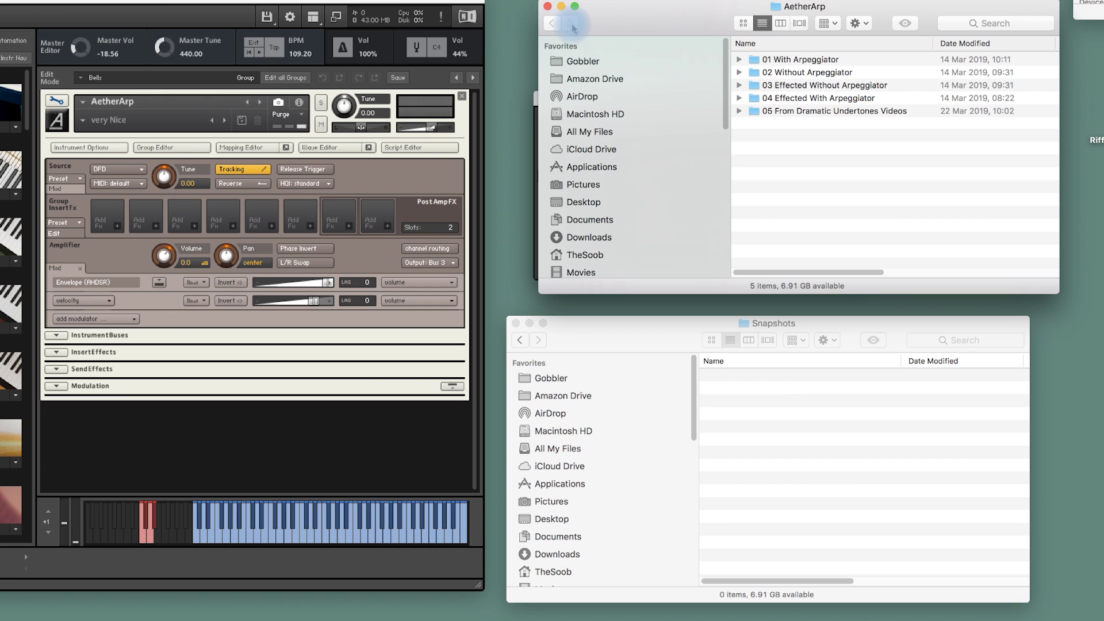
Close the snapshot Finder window and Instrument Options, and exit Edit Mode to the front panel.
{"action": "left_click", "coordinate": [548, 6]}
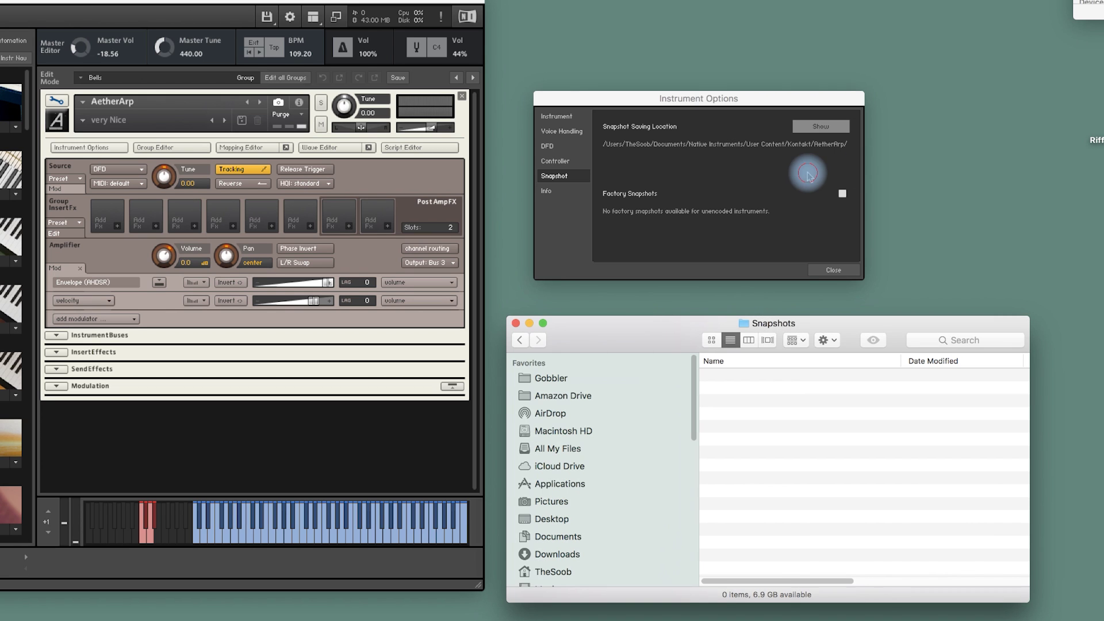
{"action": "left_click", "coordinate": [838, 269]}
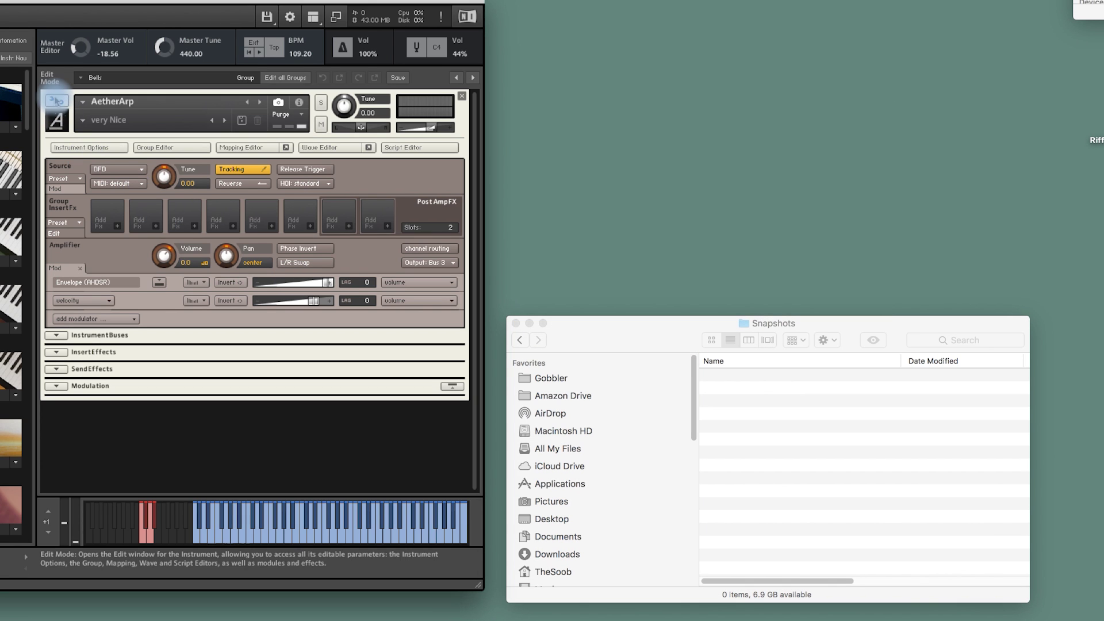
{"action": "left_click", "coordinate": [57, 101]}
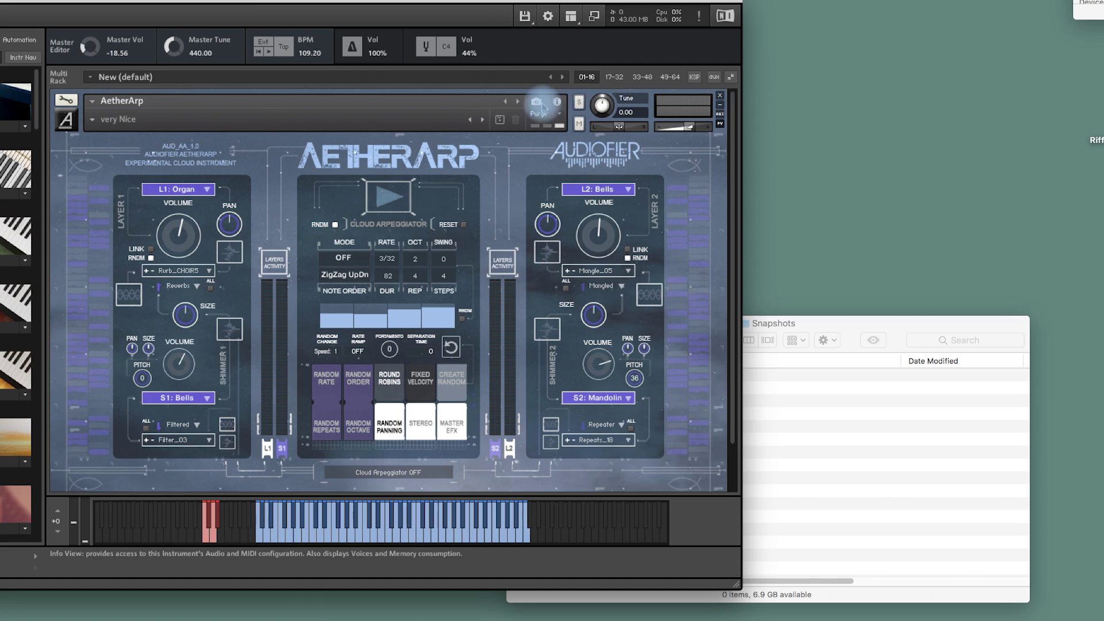
Load a snapshot from the 05 From Dramatic Undertones Videos folder in the snapshot list.
{"action": "left_click", "coordinate": [92, 123]}
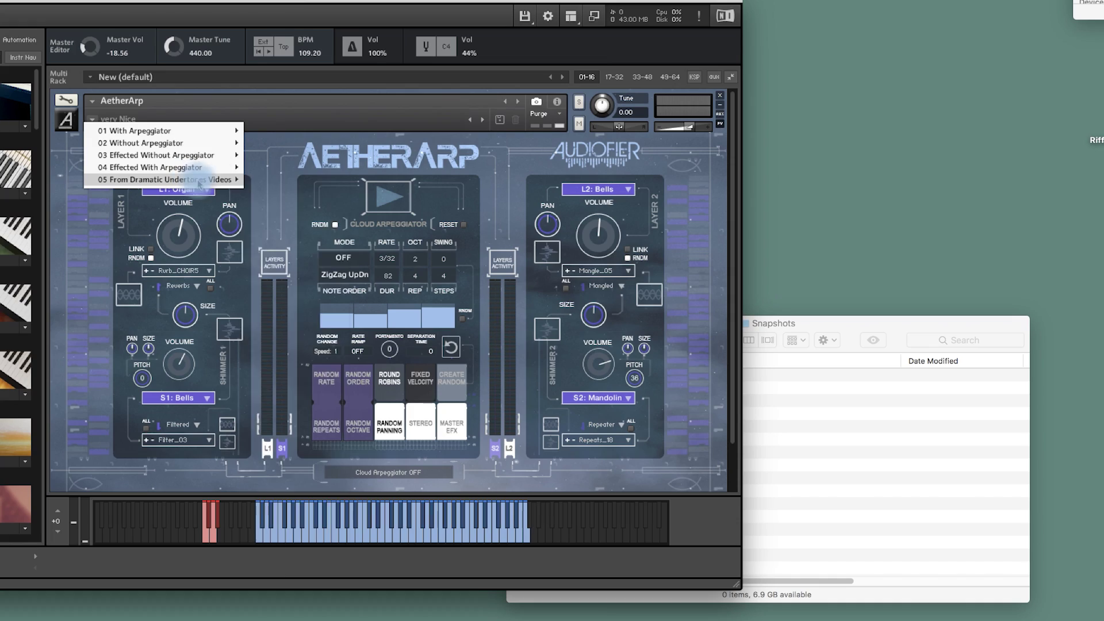
{"action": "mouse_move", "coordinate": [199, 179]}
{"action": "left_click", "coordinate": [282, 341]}
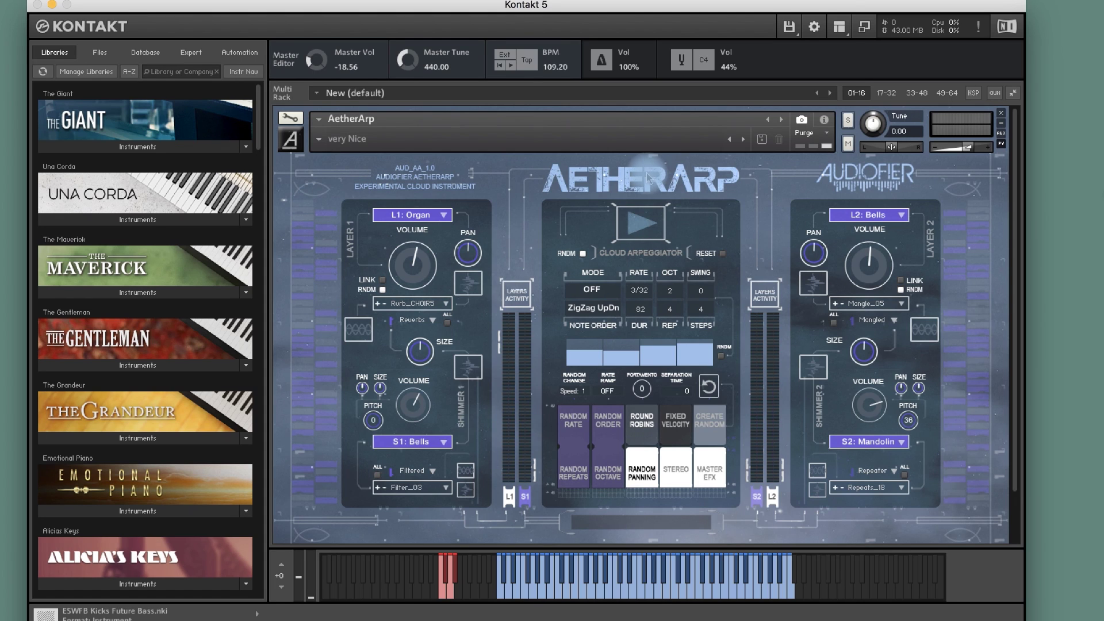
Open the Save Instrument dialog via Save as > Instrument #1 - AetherArp.
{"action": "left_click", "coordinate": [790, 27]}
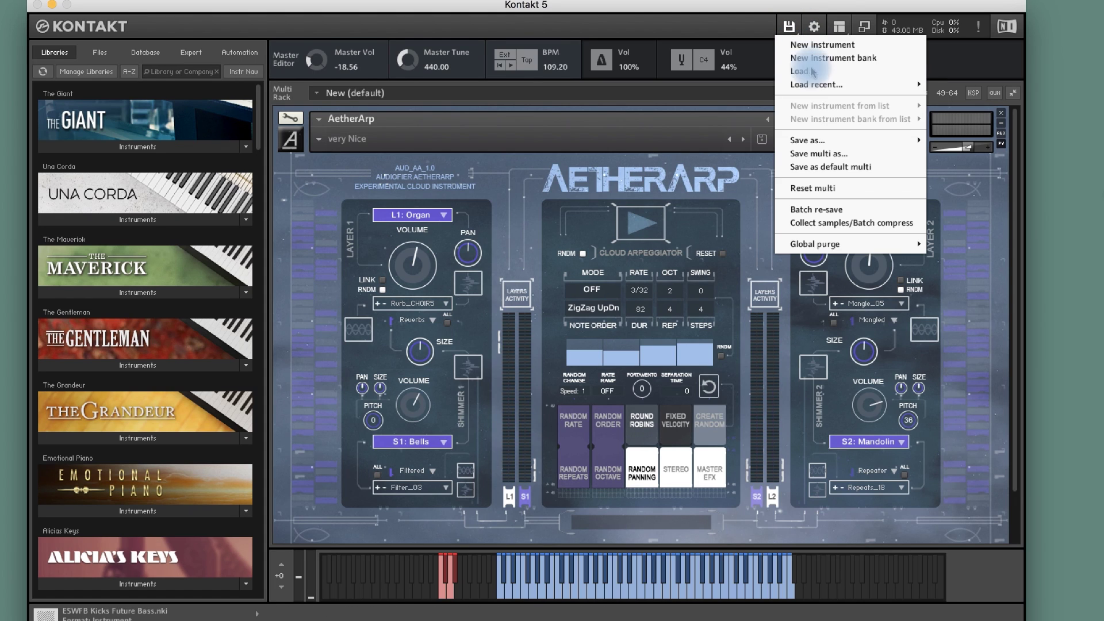
{"action": "mouse_move", "coordinate": [909, 141]}
{"action": "left_click", "coordinate": [750, 143]}
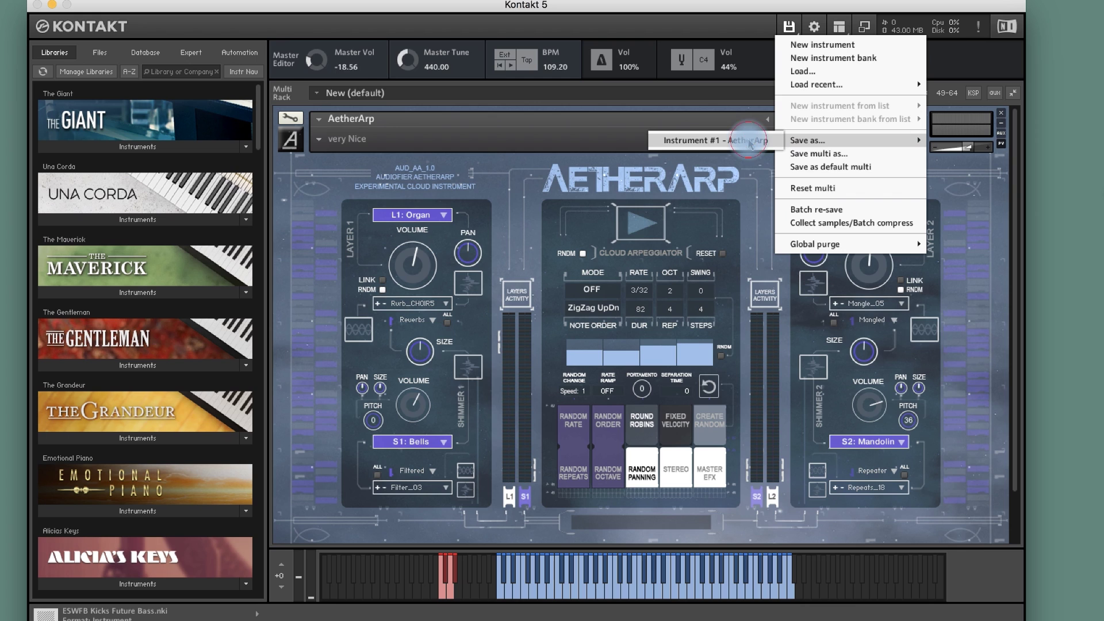